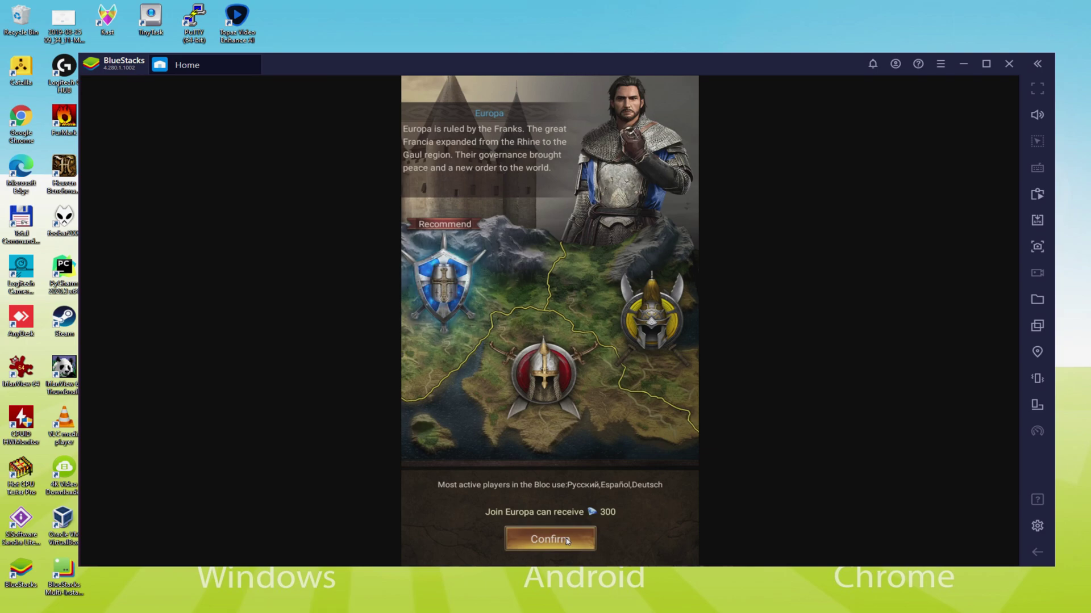
- Join the Europa bloc in the civilization selection
left_click(566, 541)
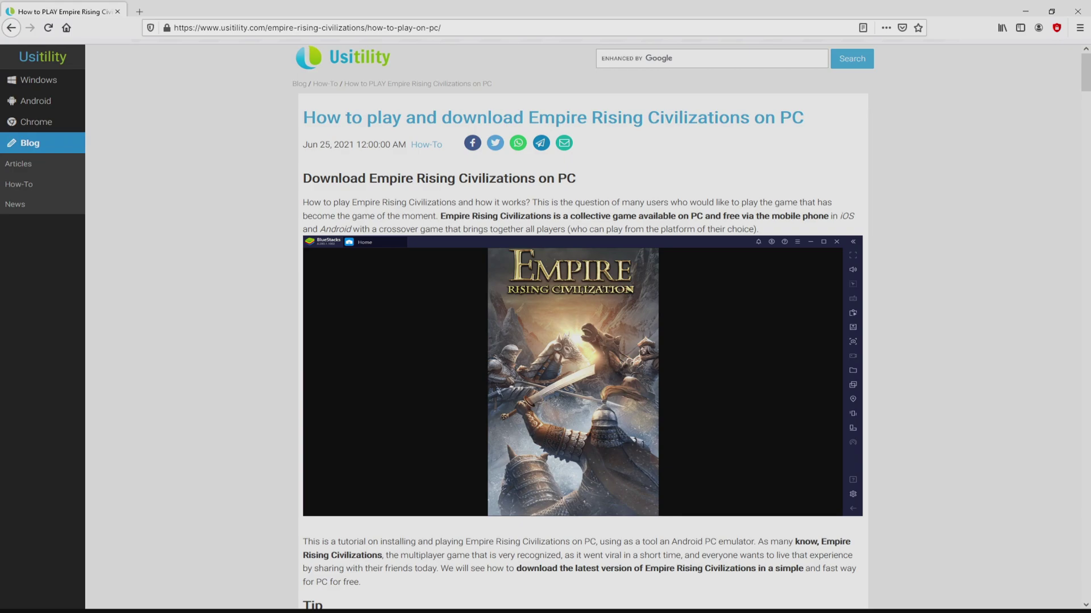
- Look through the Empire: Rising Civilizations article and its BlueStacks page, and start the emulator download from that page
scroll(583, 323, "down", 5)
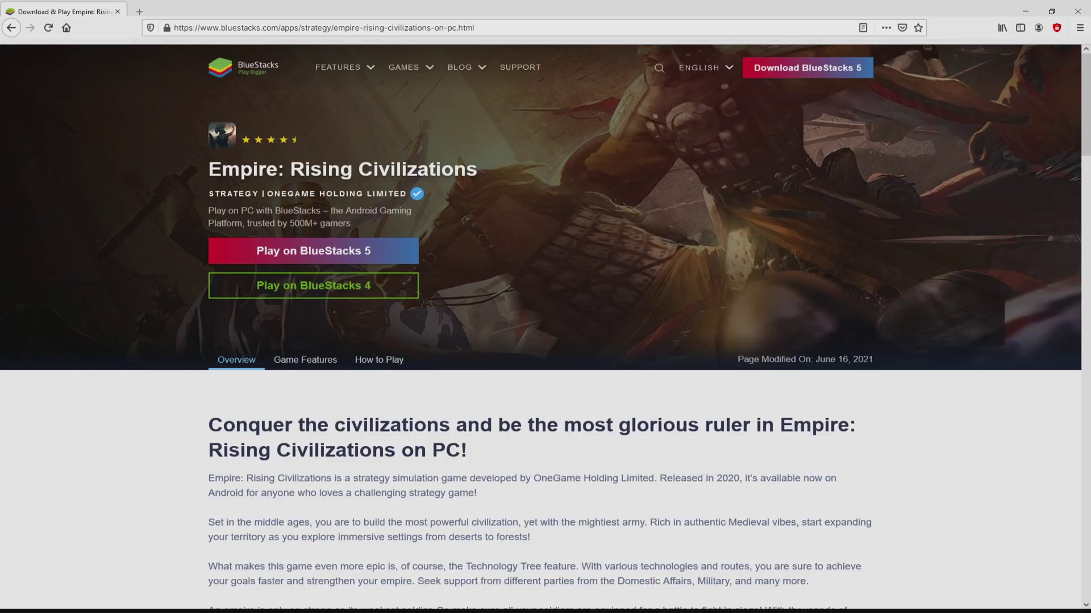
scroll(545, 327, "down", 20)
scroll(546, 327, "down", 10)
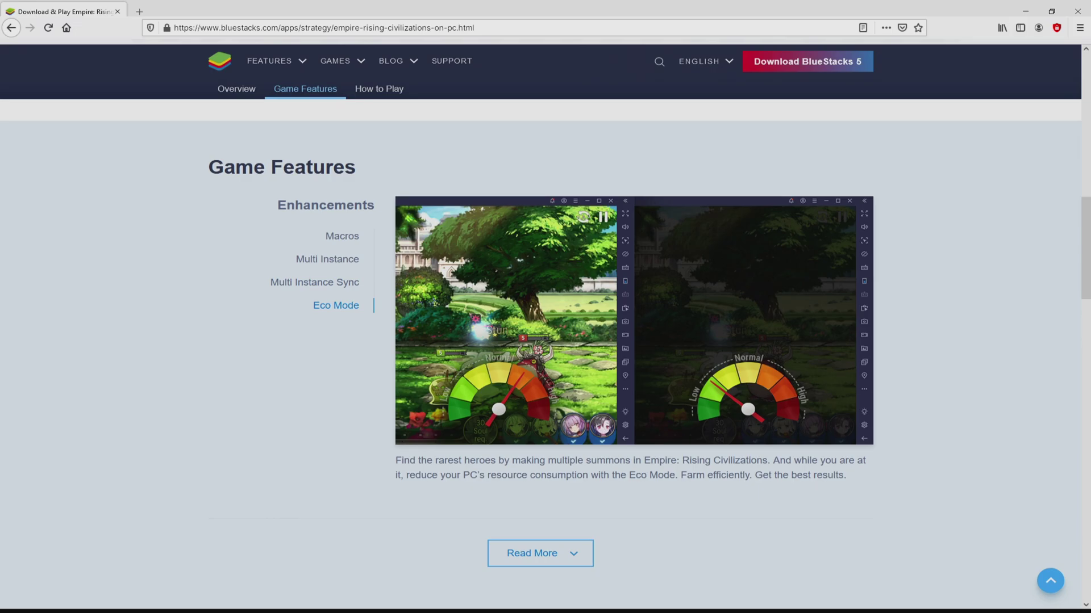
key("Home")
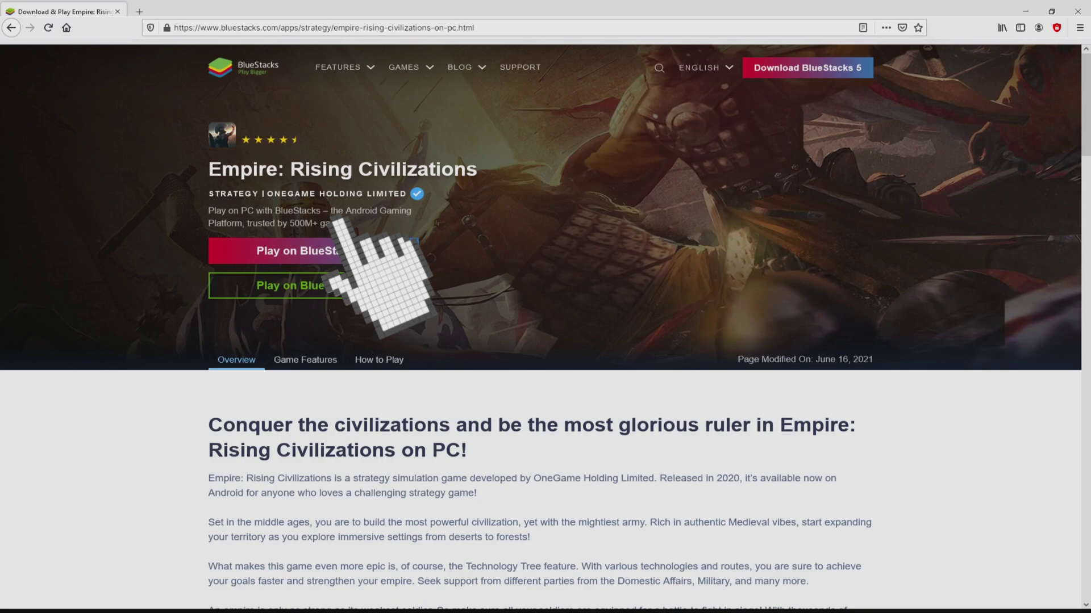
left_click(335, 250)
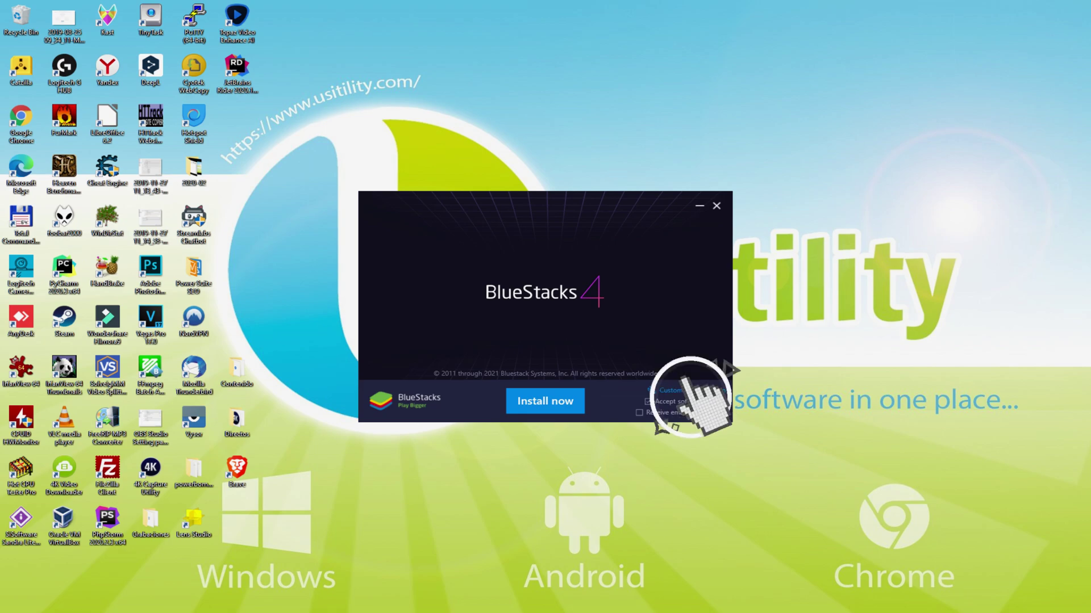
- Check the customized installation option in the installer and install BlueStacks 4
left_click(673, 390)
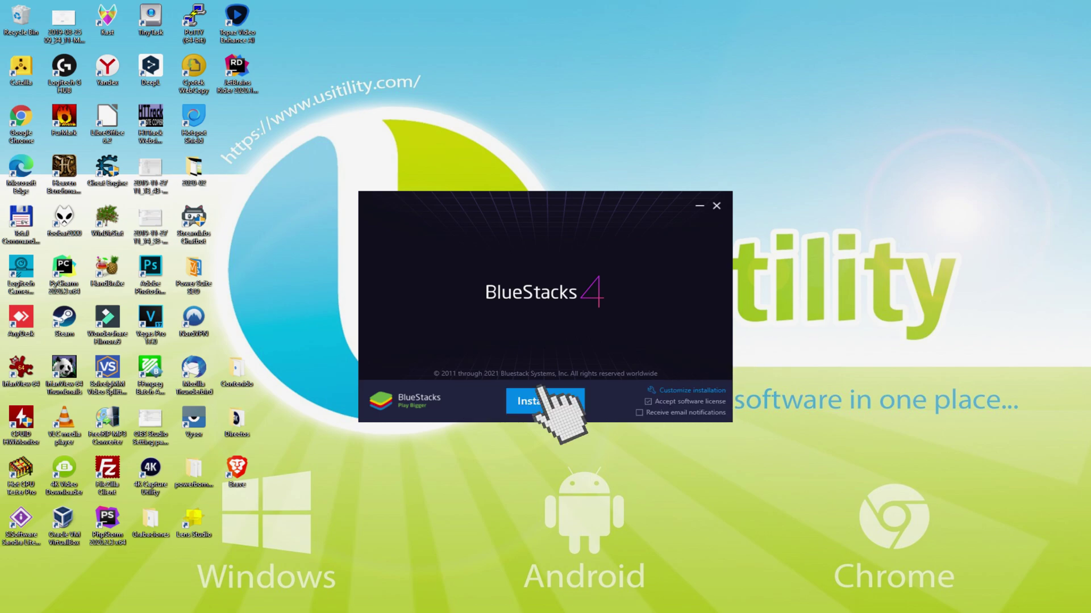
left_click(543, 401)
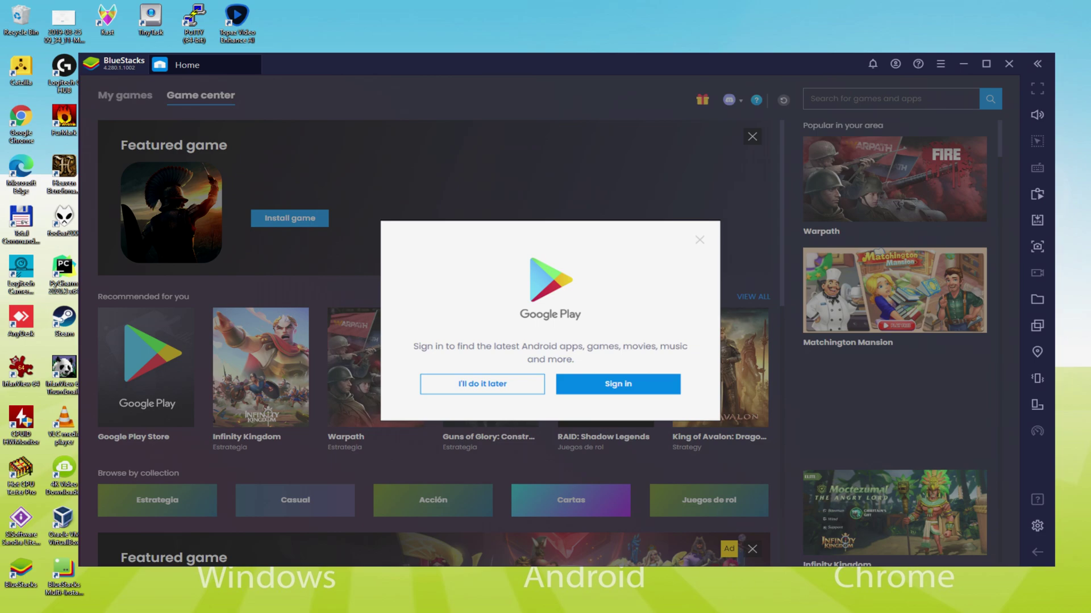
- Sign in to Google Play with the Google account and agree to the terms of service
left_click(613, 379)
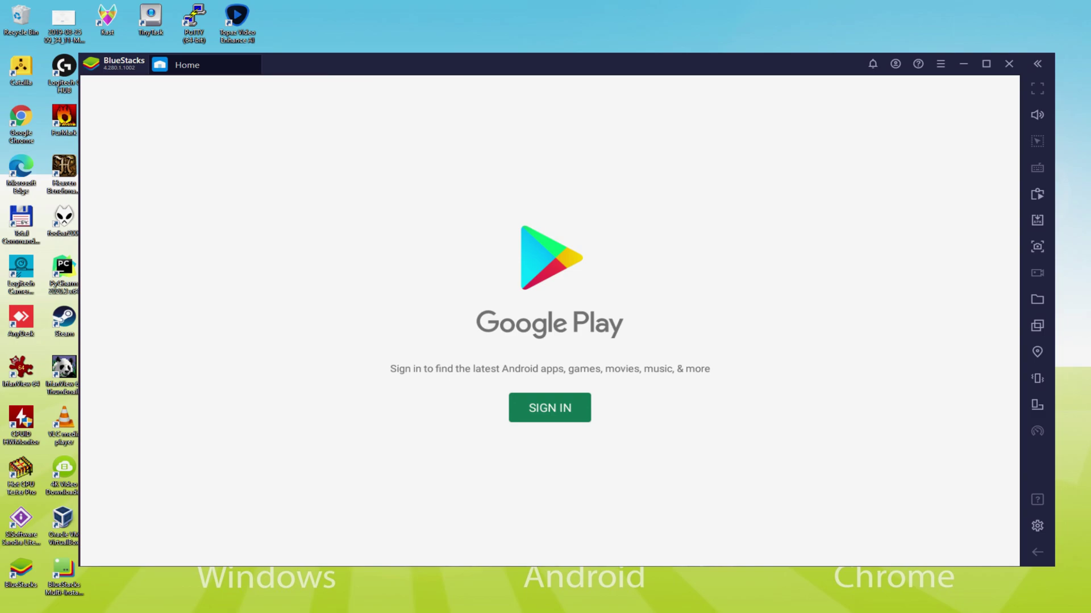
left_click(546, 404)
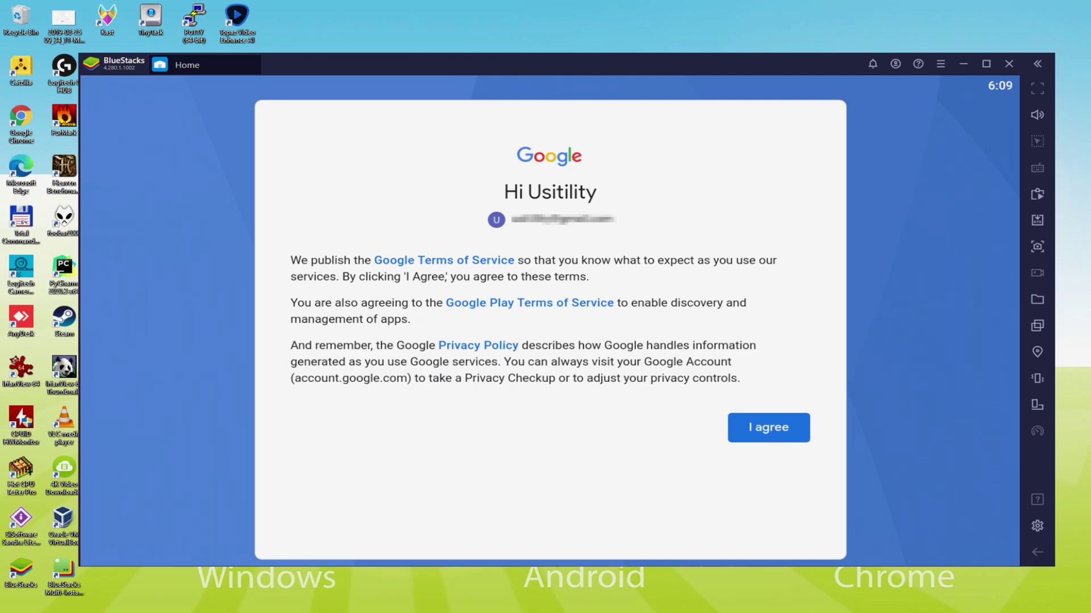
left_click(761, 428)
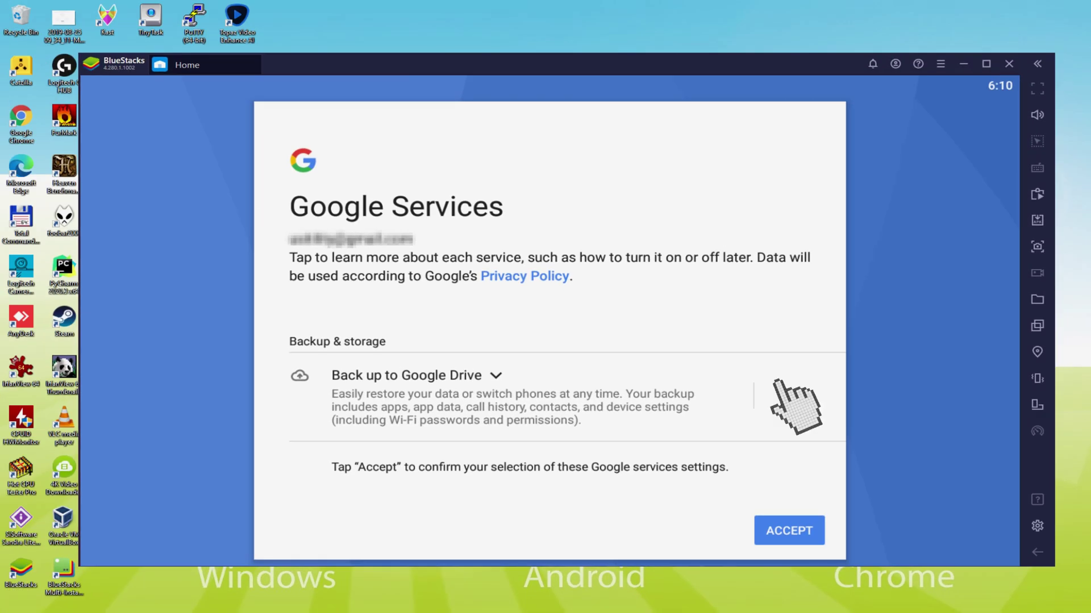
- Turn off Back up to Google Drive and accept the Google services settings
left_click(783, 392)
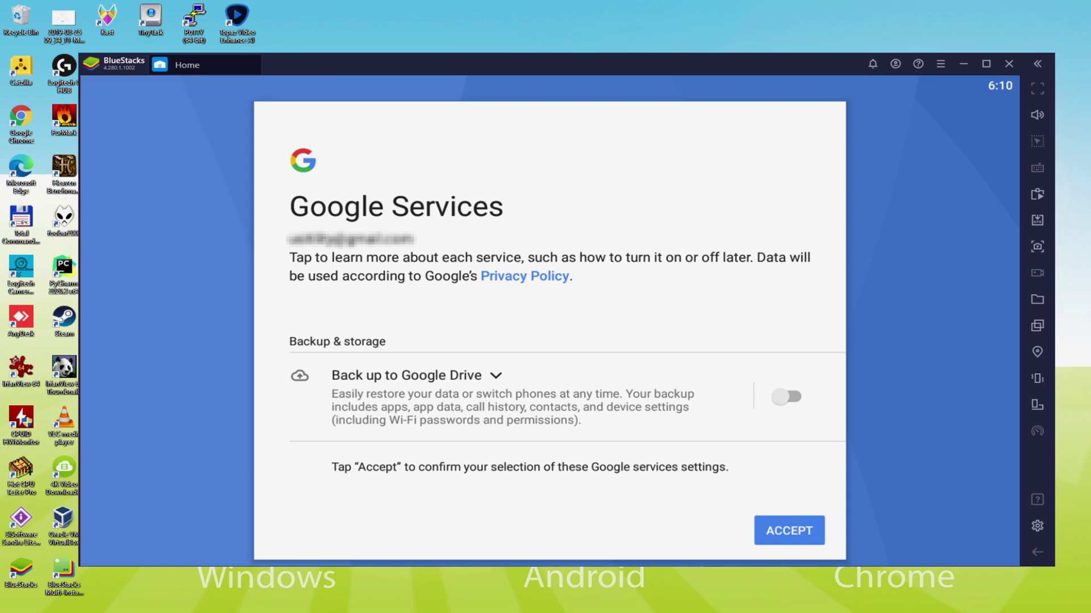
left_click(789, 531)
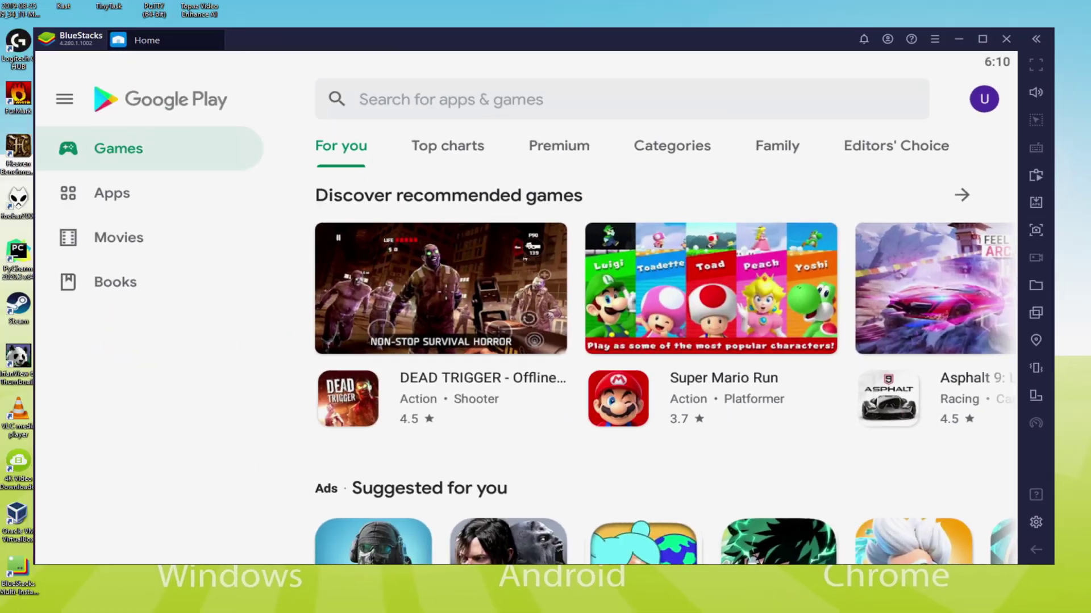
- Return to the Game center and install the featured game Empire:Rising Civilizations from its Google Play page
left_click(1037, 552)
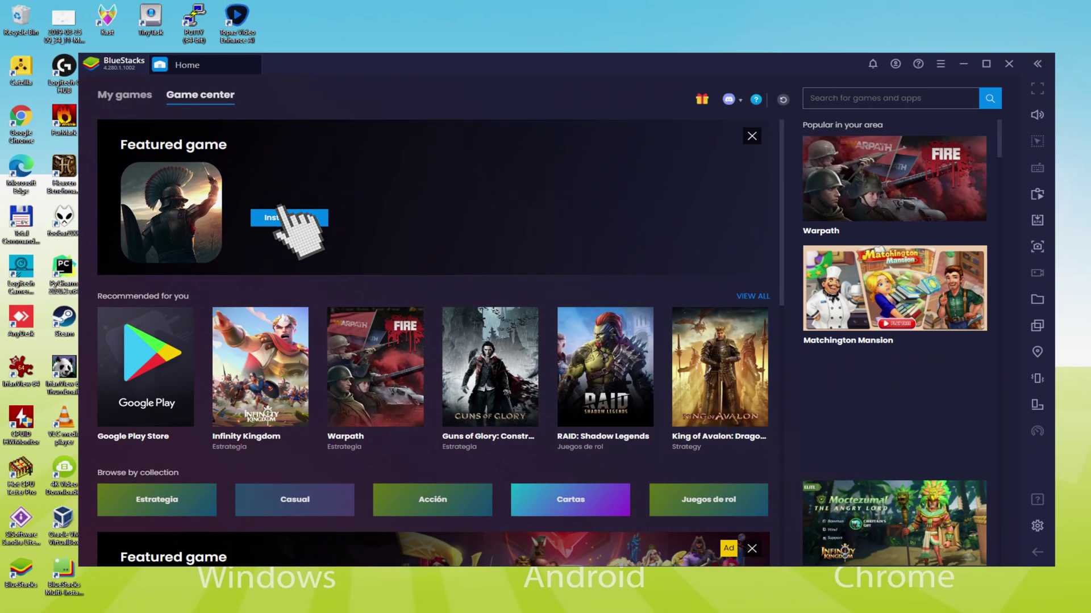
left_click(458, 244)
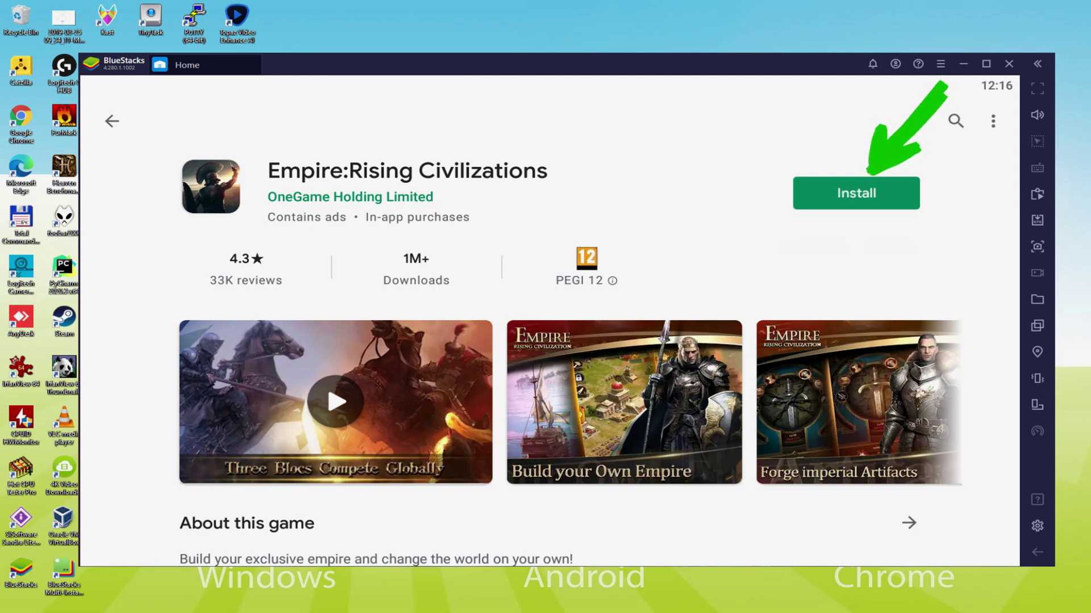
left_click(871, 181)
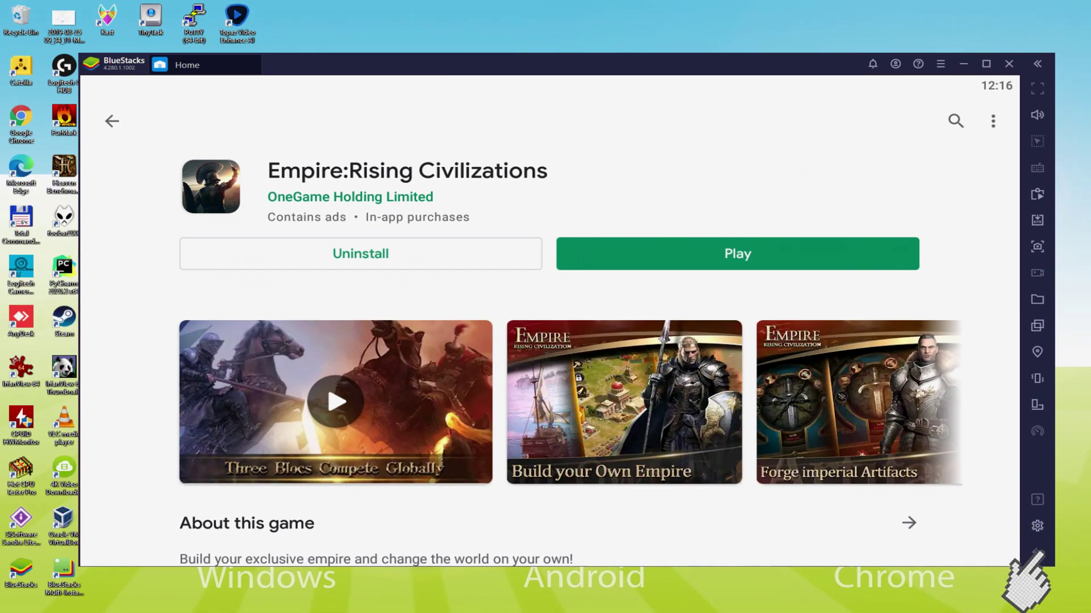
- Go back to the emulator's home screen and launch Empire:Rising Civilizations from the installed games
left_click(1037, 552)
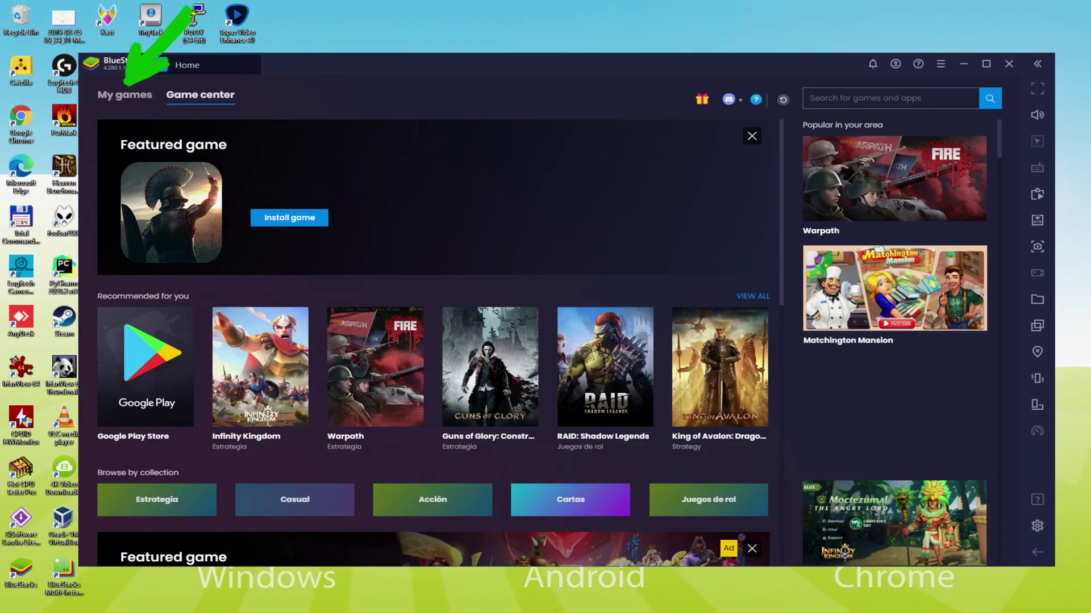
left_click(130, 96)
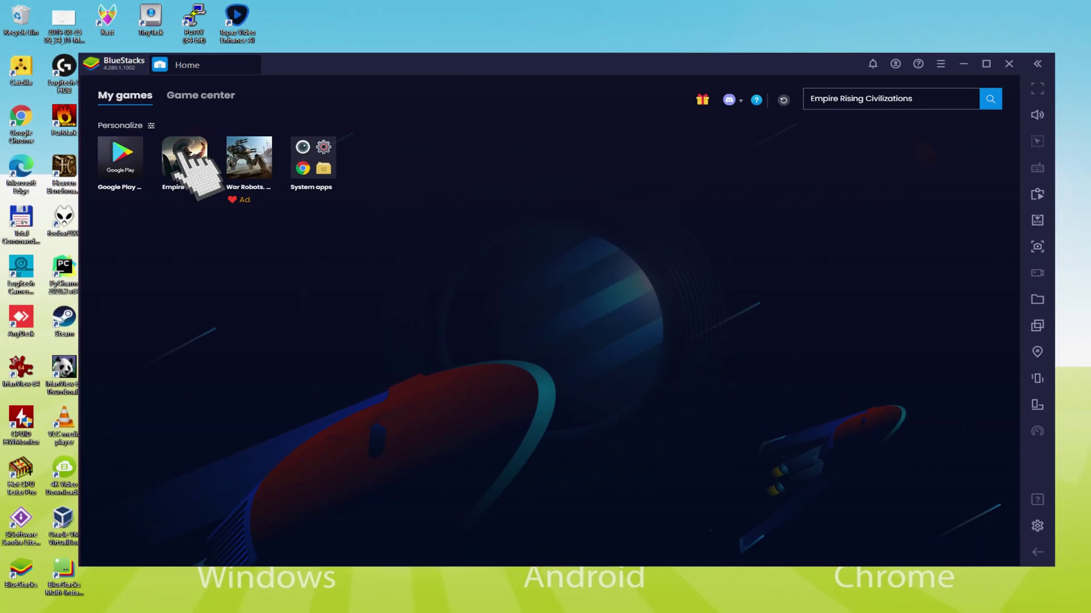
left_click(181, 155)
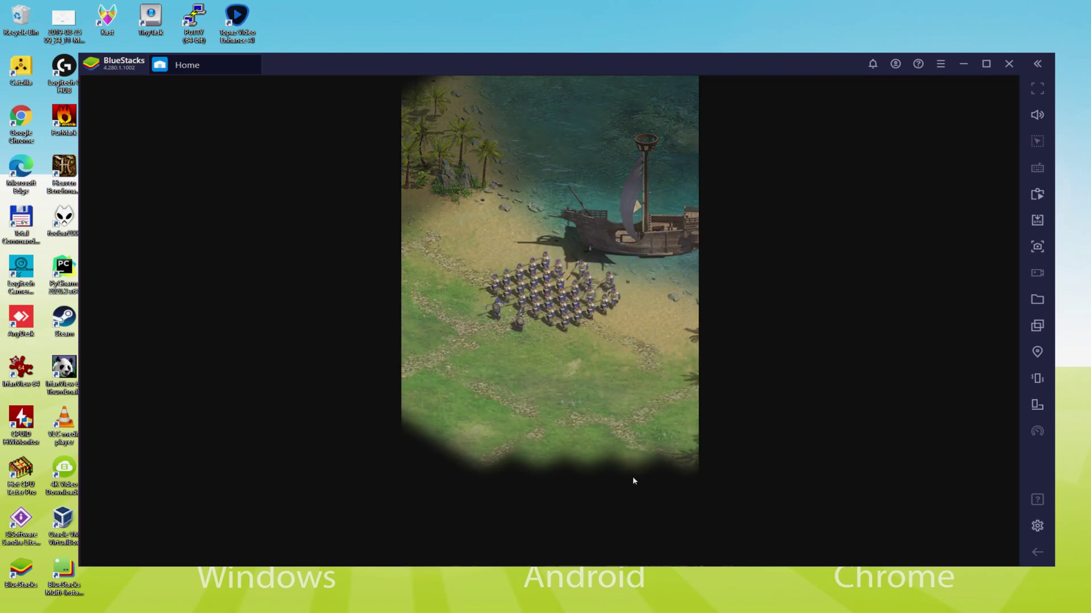
- Maximize the emulator window and play through the advisor's opening dialogue to send the troops to rescue the town
left_click(574, 513)
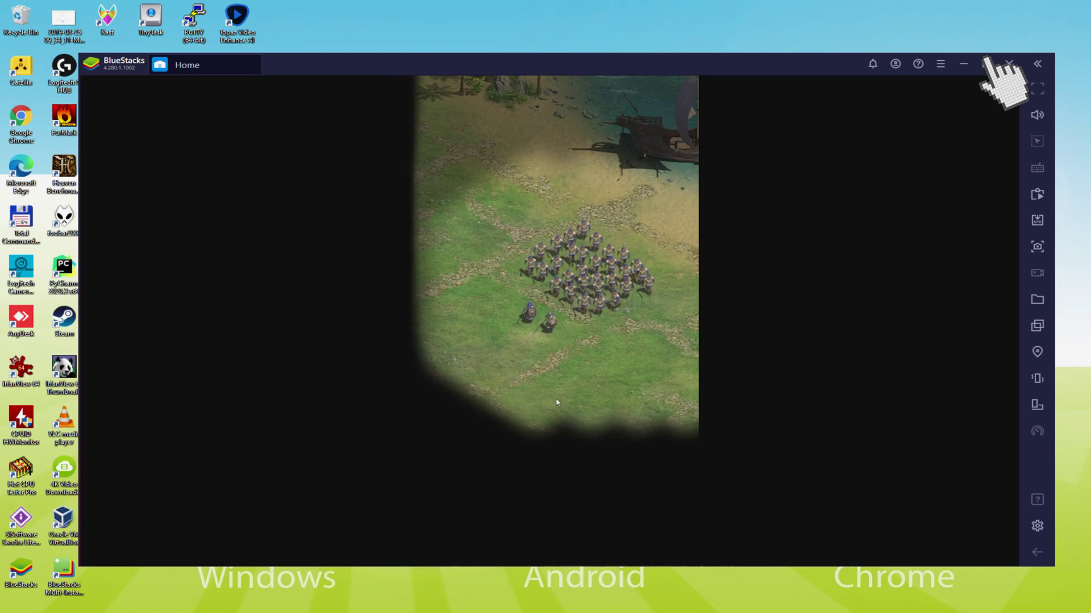
key("super+Up")
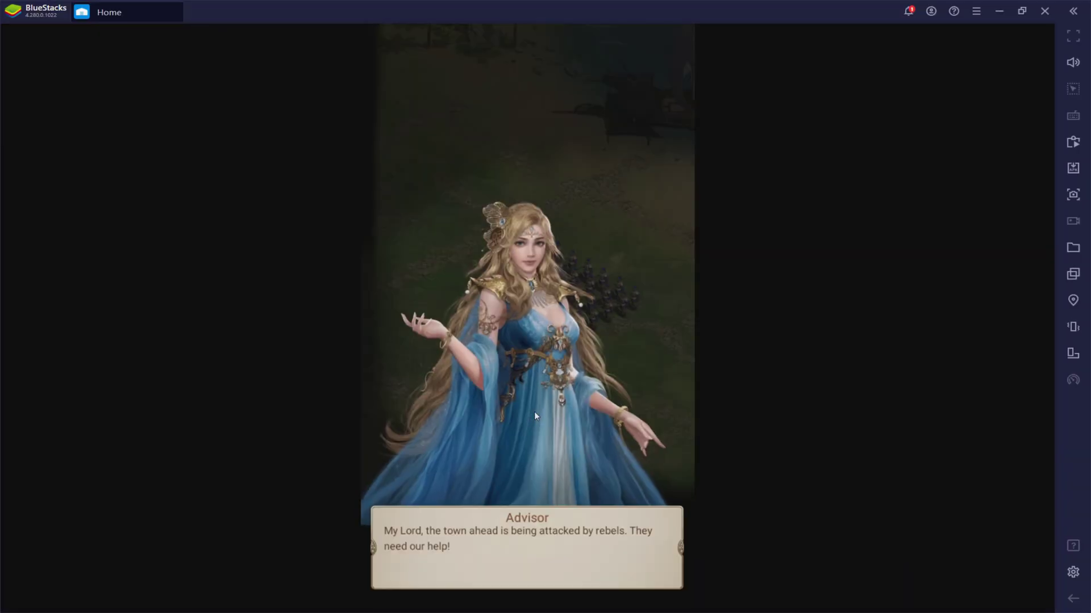
left_click(560, 565)
left_click(559, 563)
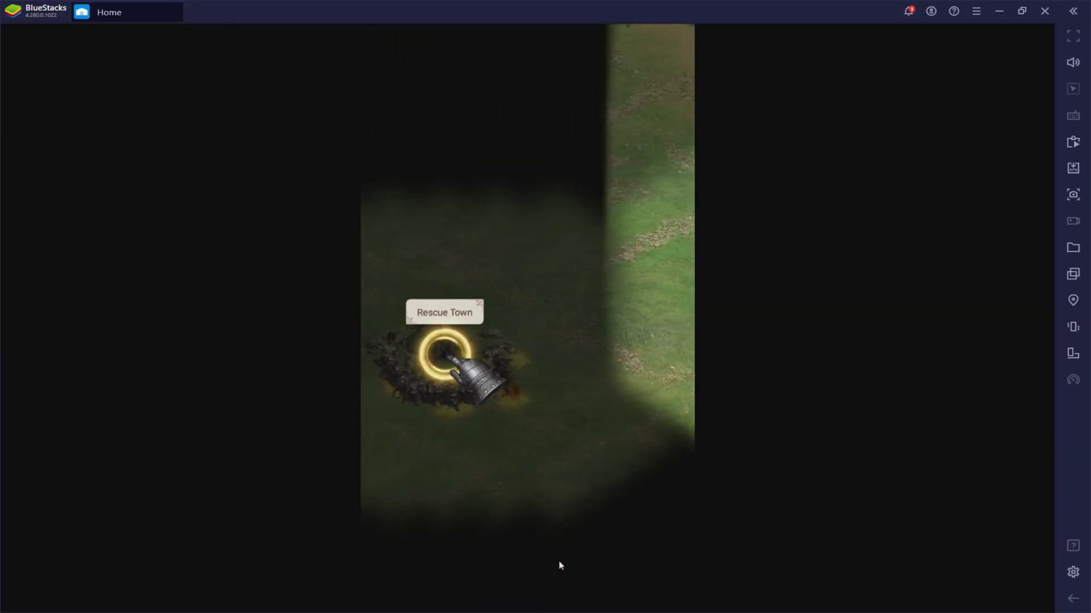
left_click(436, 351)
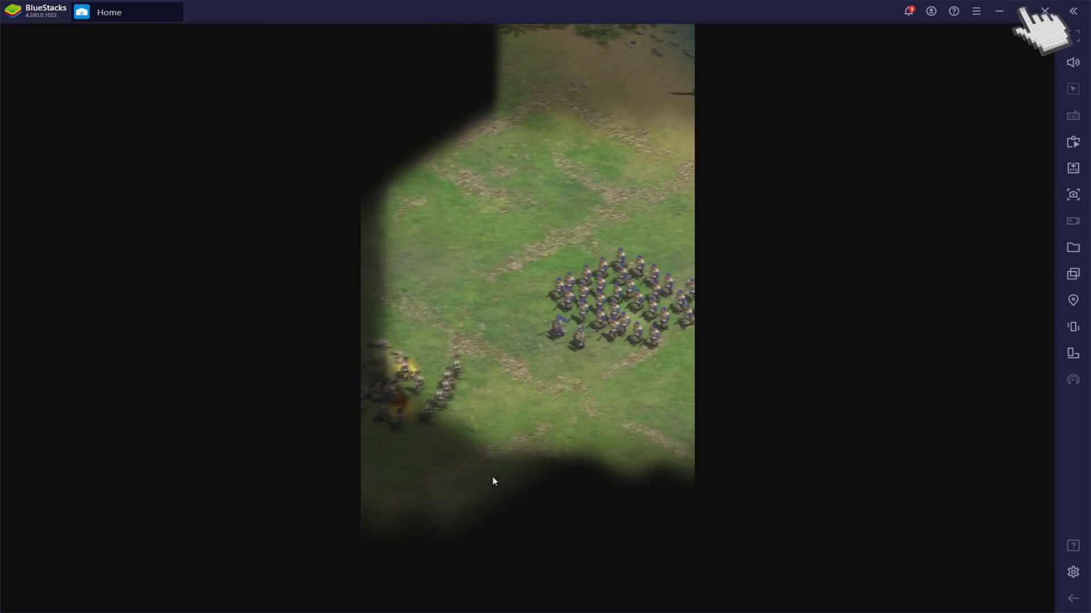
- Restore the emulator window to its smaller size and continue through the peasant's dialogue
key("super+Down")
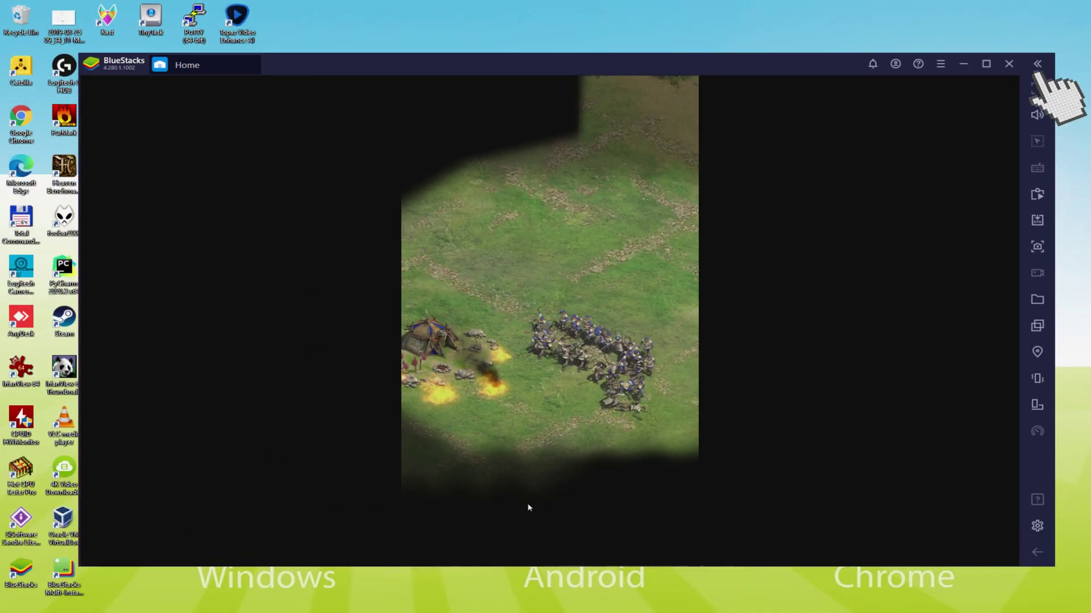
key("F11")
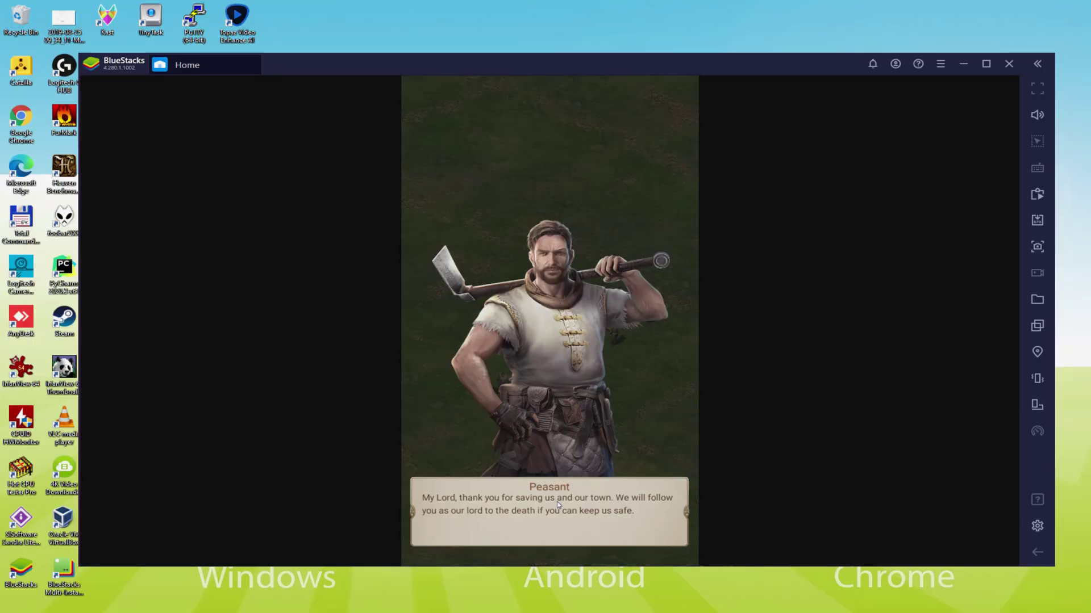
left_click(582, 448)
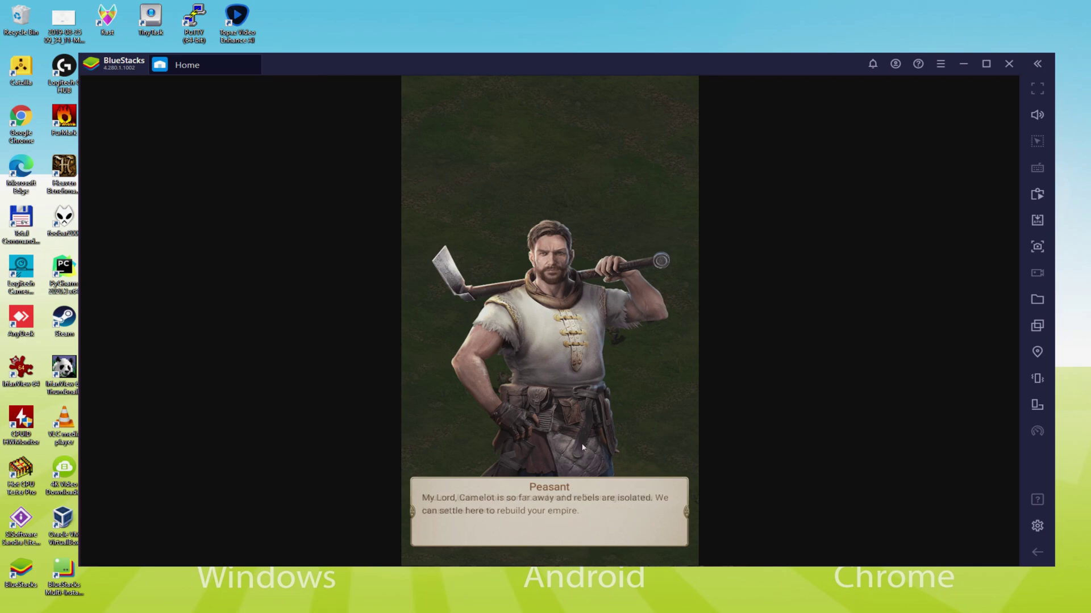
left_click(582, 448)
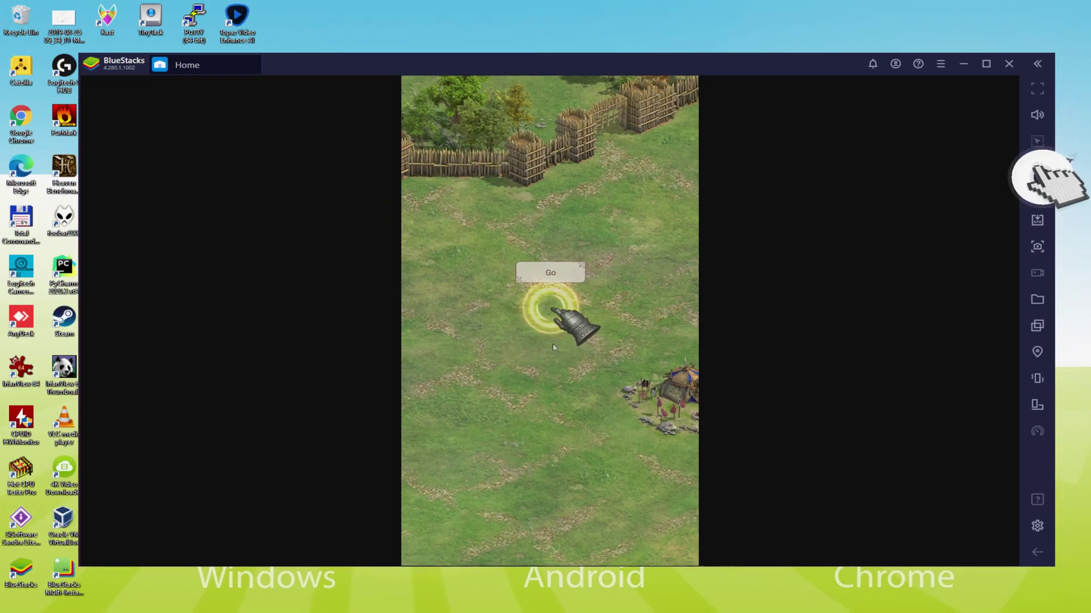
key("ctrl+shift+a")
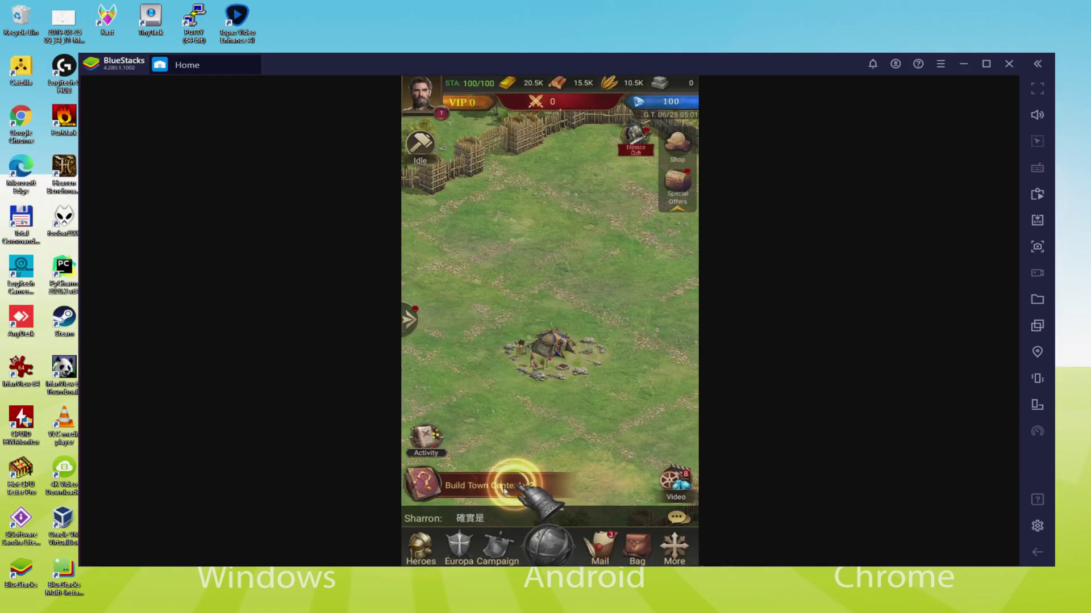
- Follow the Build Town Center quest and upgrade the Town Center to Lv.2
left_click(494, 486)
left_click(575, 400)
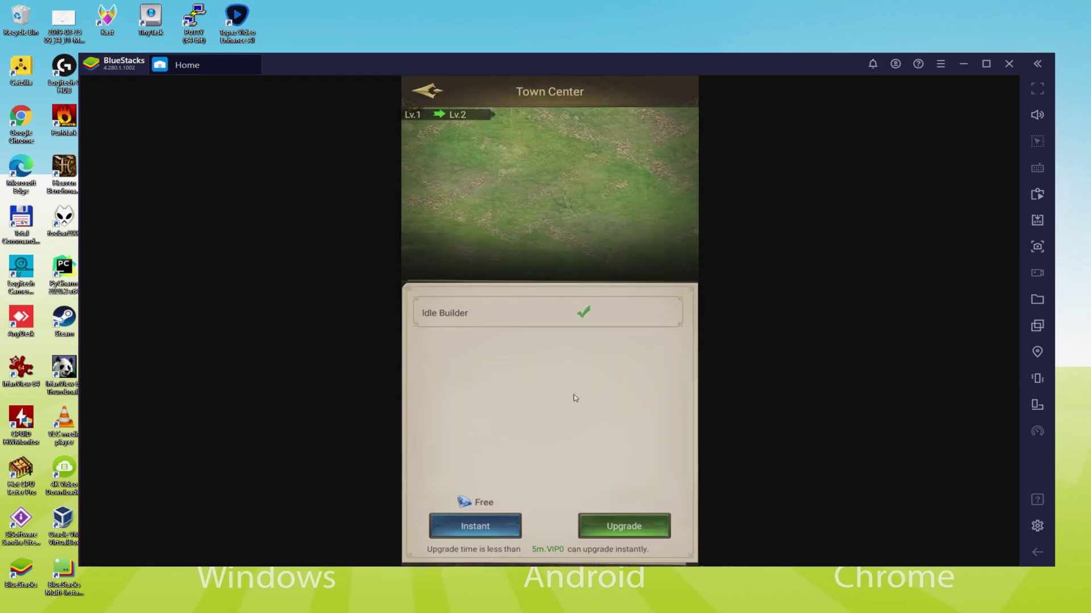
left_click(622, 528)
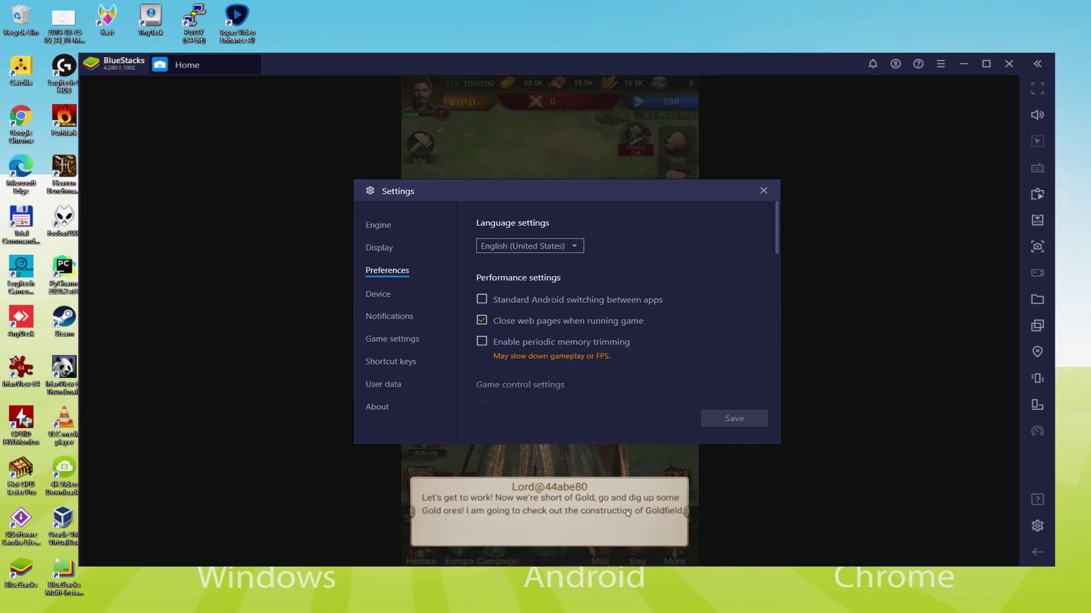
- Advance the lord's dialogue about digging gold ores and close the emulator's Settings window
left_click(557, 518)
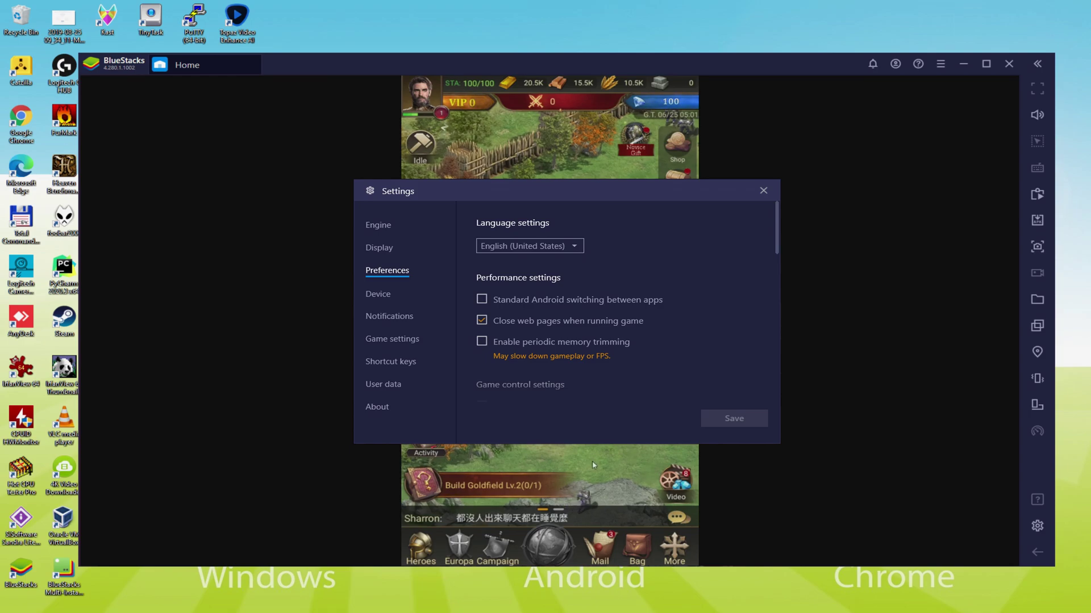
key("Escape")
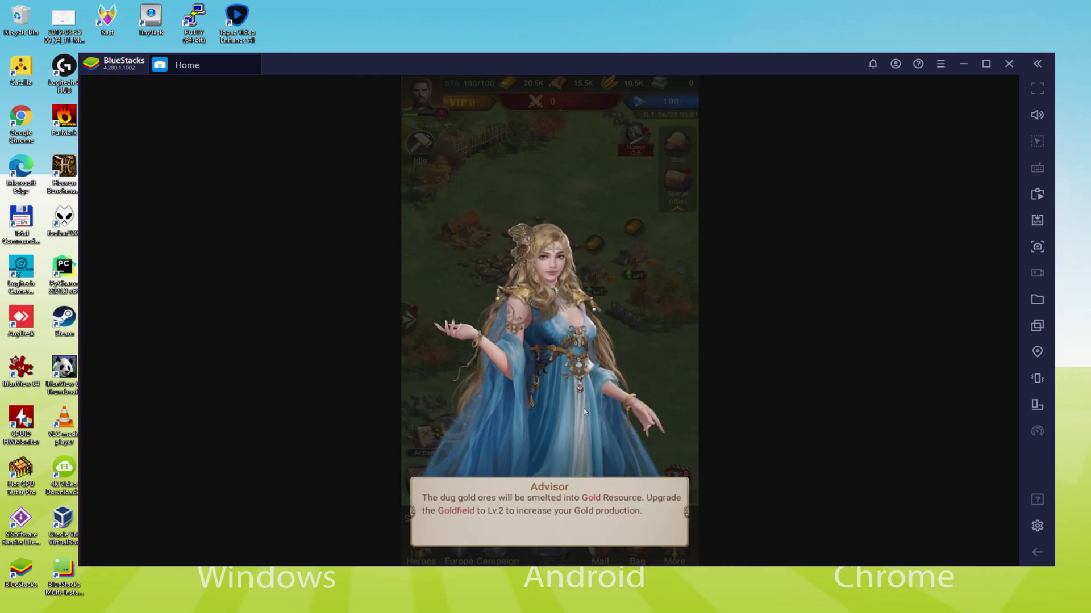
- Dismiss the advisor's message and upgrade the Goldfield to Lv.2
left_click(585, 413)
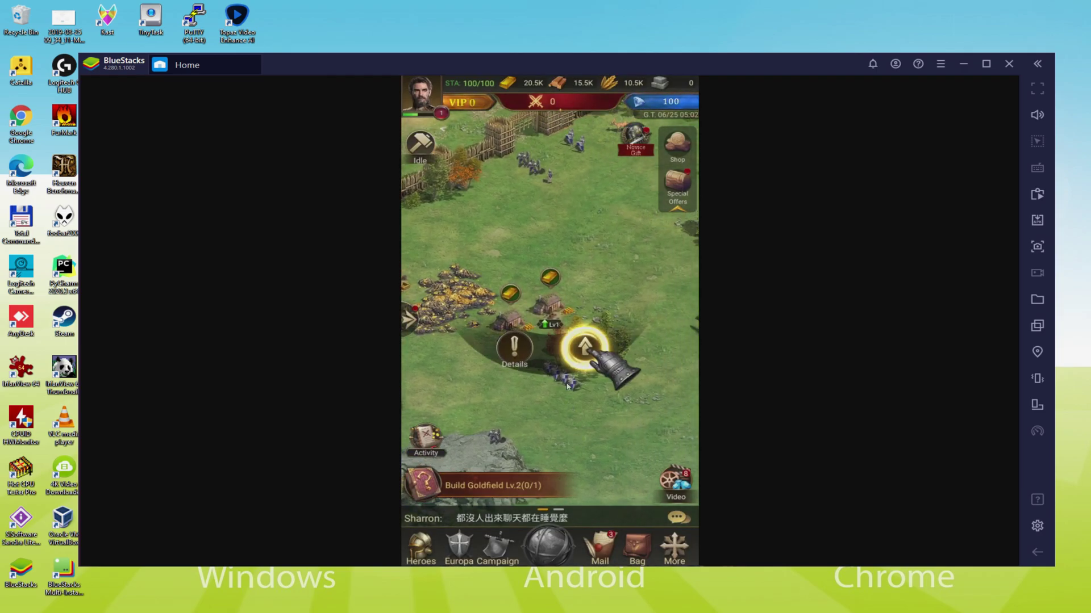
left_click(580, 345)
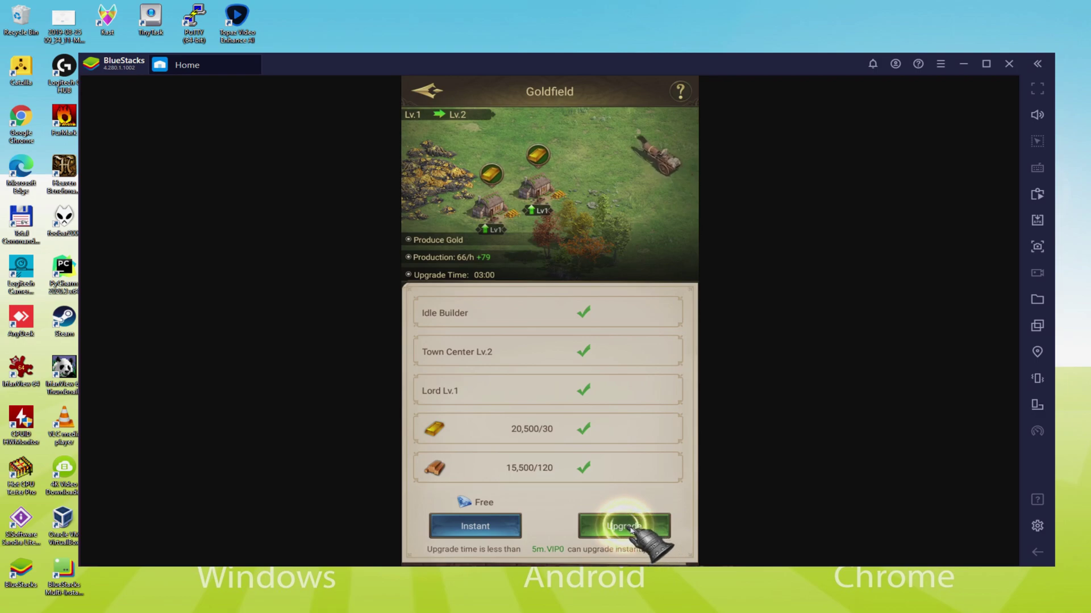
left_click(624, 517)
left_click(550, 270)
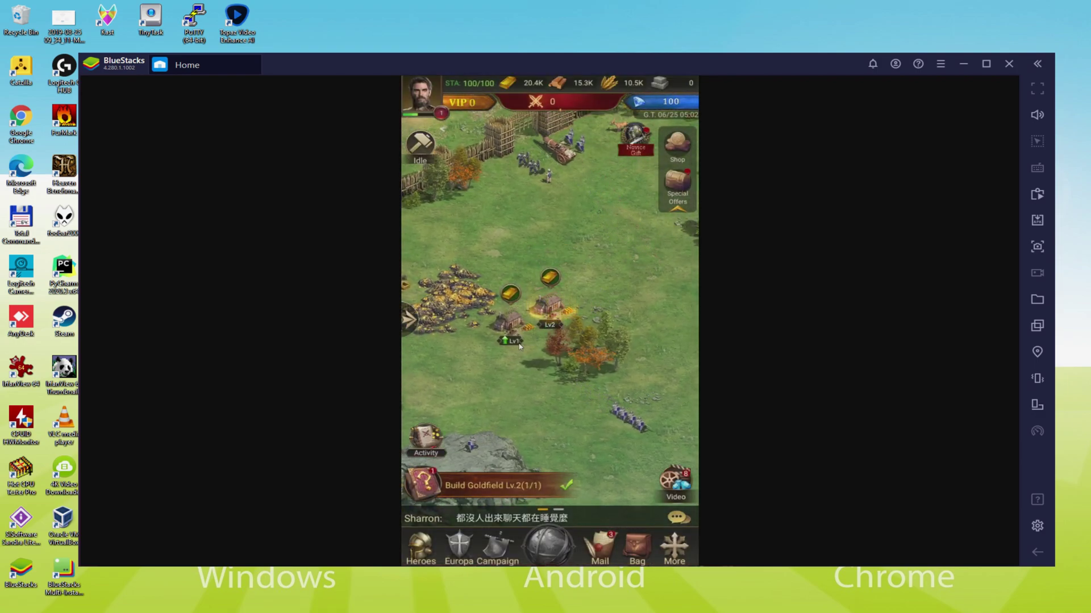
- Select the neighbouring Lv.1 goldfield and claim the completed Build Goldfield Lv.2 quest
left_click(510, 323)
left_click(509, 488)
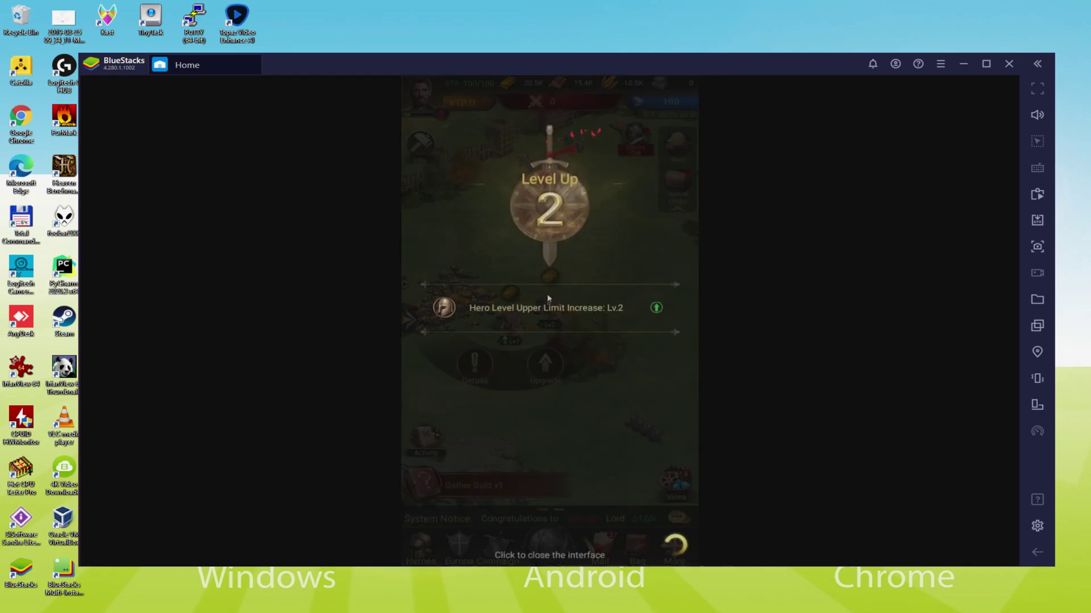
- Close the level-up notices and the Speed Up window, and claim the completed Gather Gold x1 quest
left_click(650, 315)
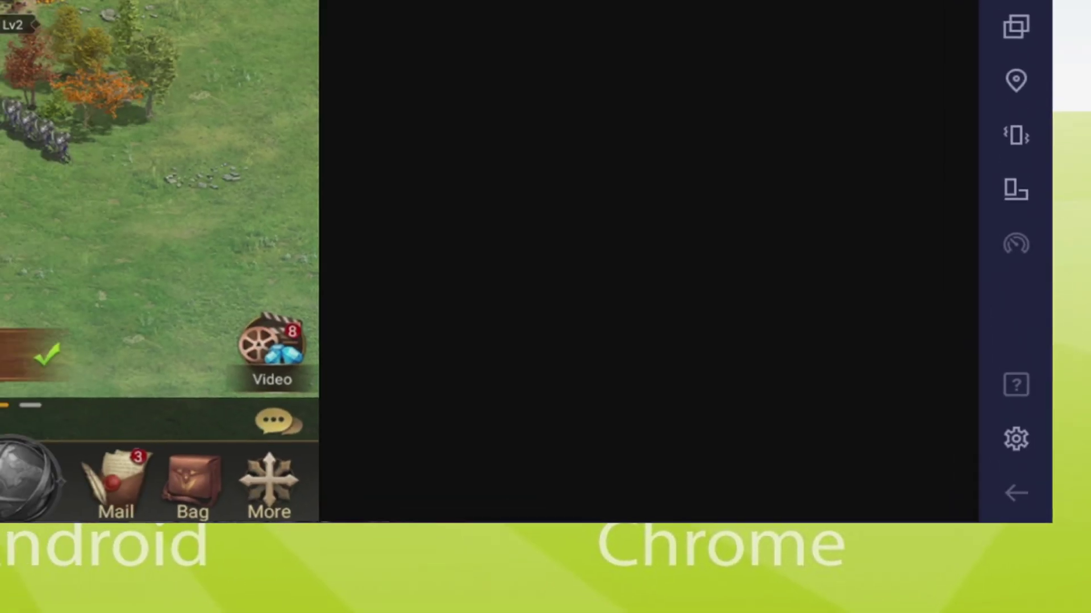
left_click(998, 369)
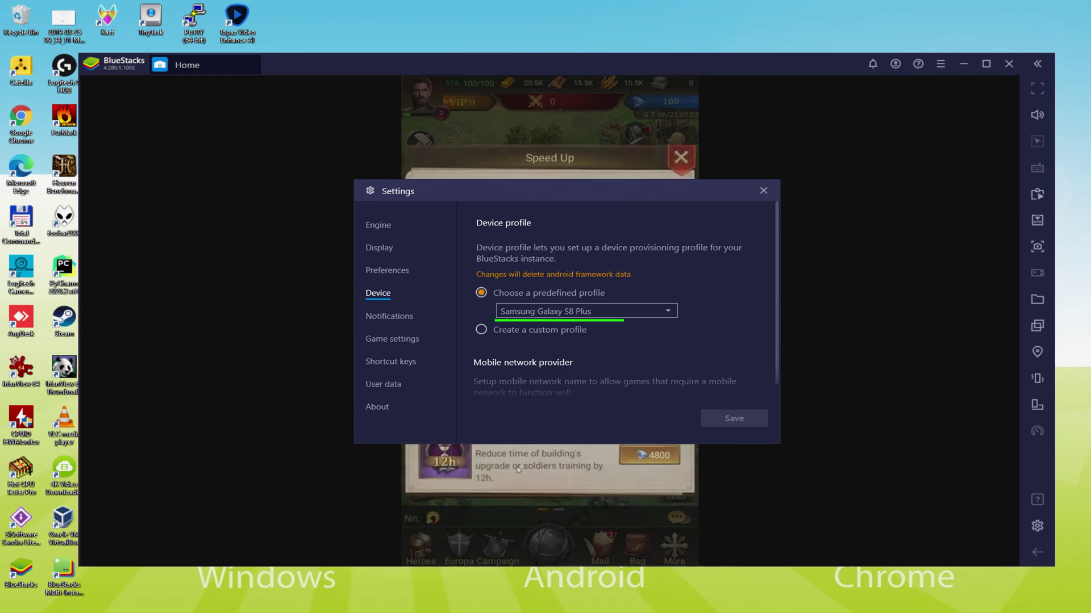
left_click(676, 164)
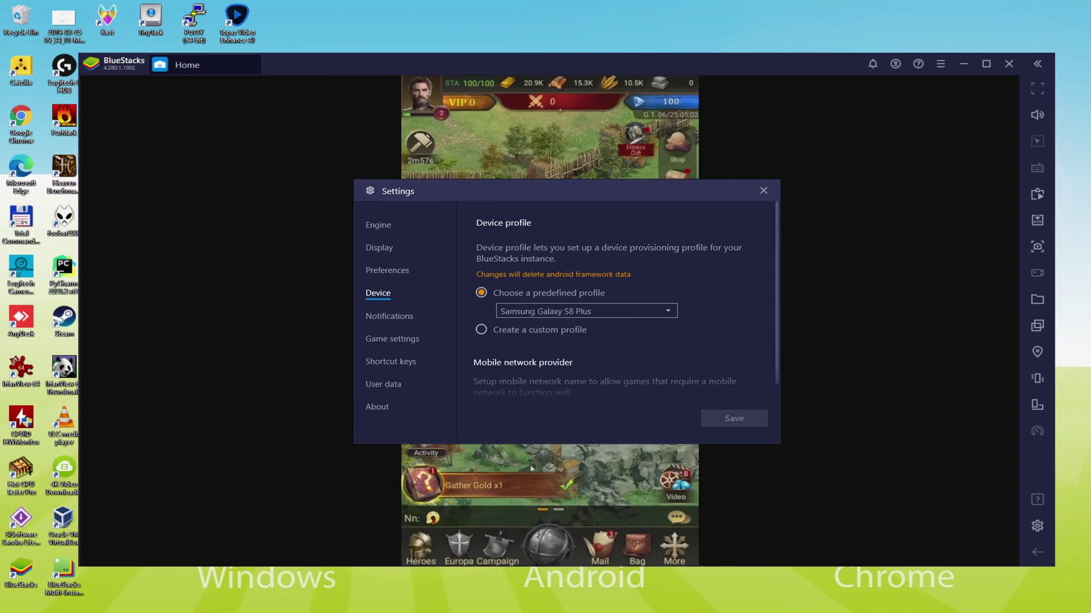
left_click(502, 488)
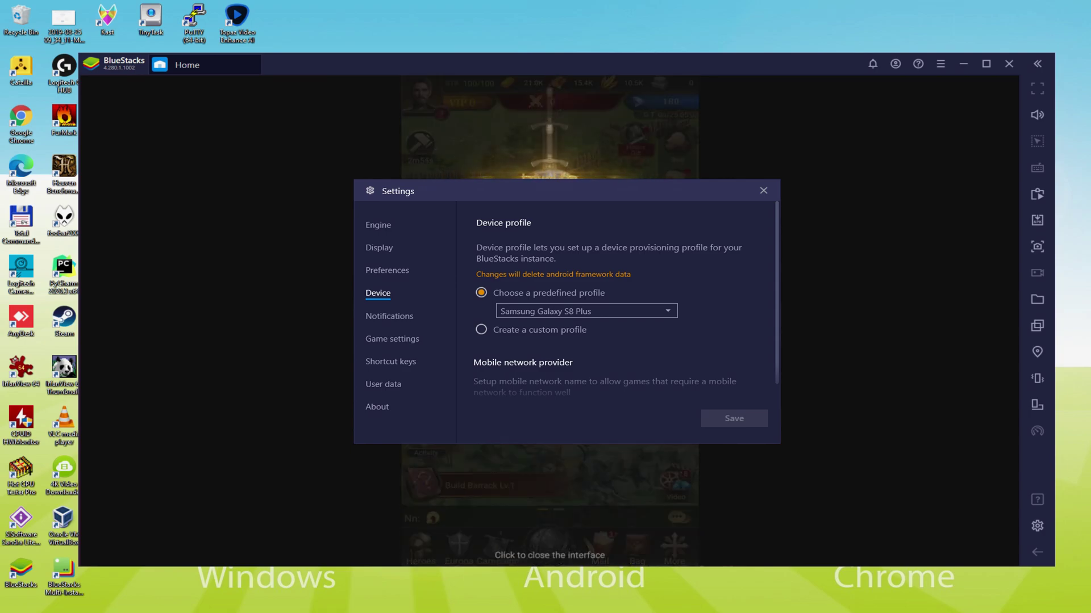
left_click(602, 447)
left_click(603, 449)
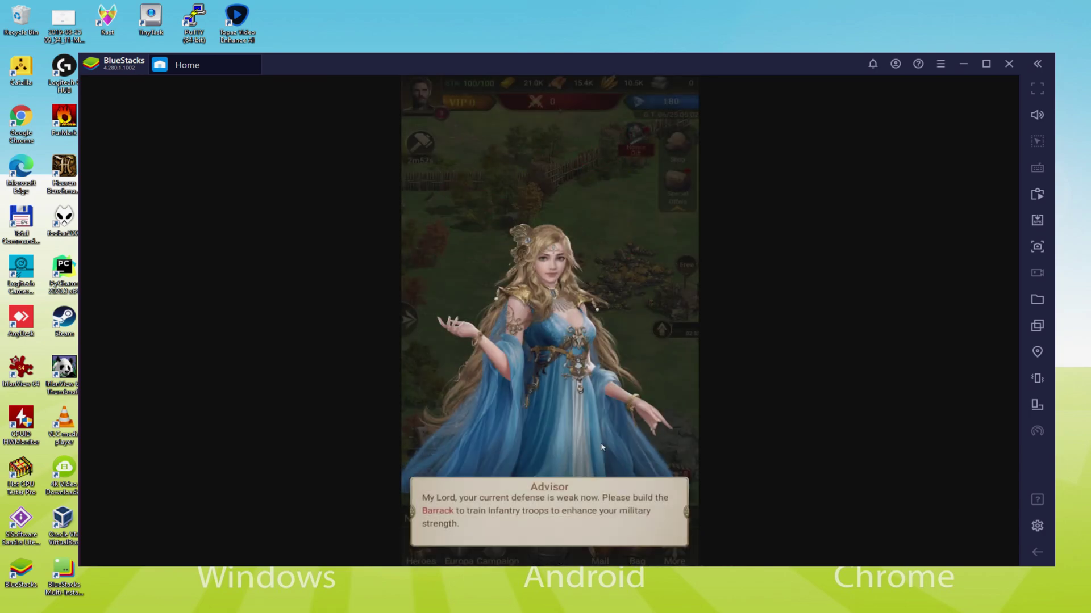
- Advance the advisor's message about building the Barrack and confirm the new building's unlock
left_click(603, 454)
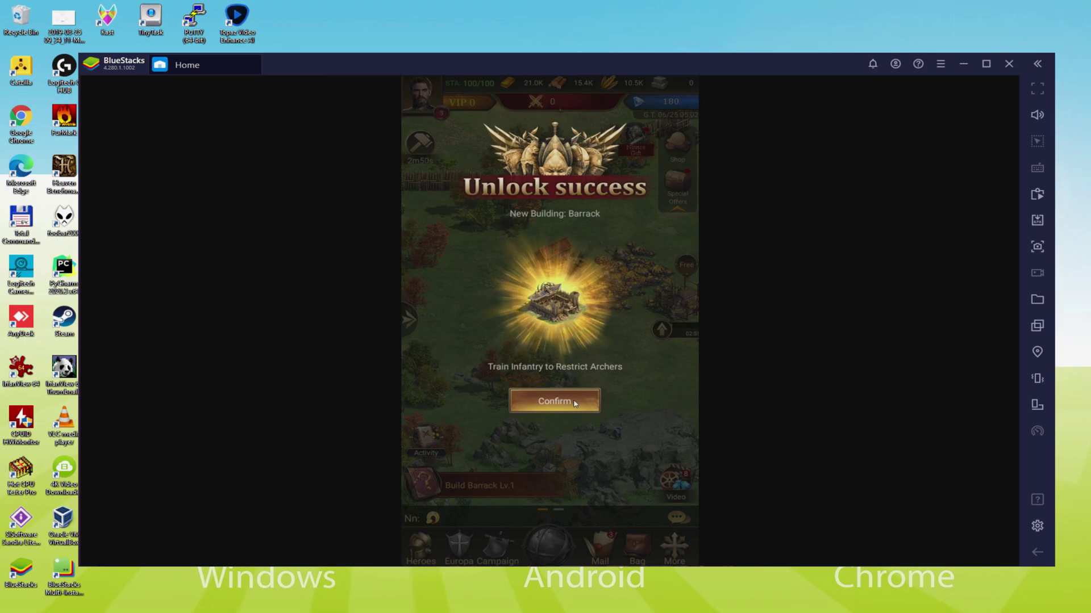
left_click(603, 456)
left_click(557, 310)
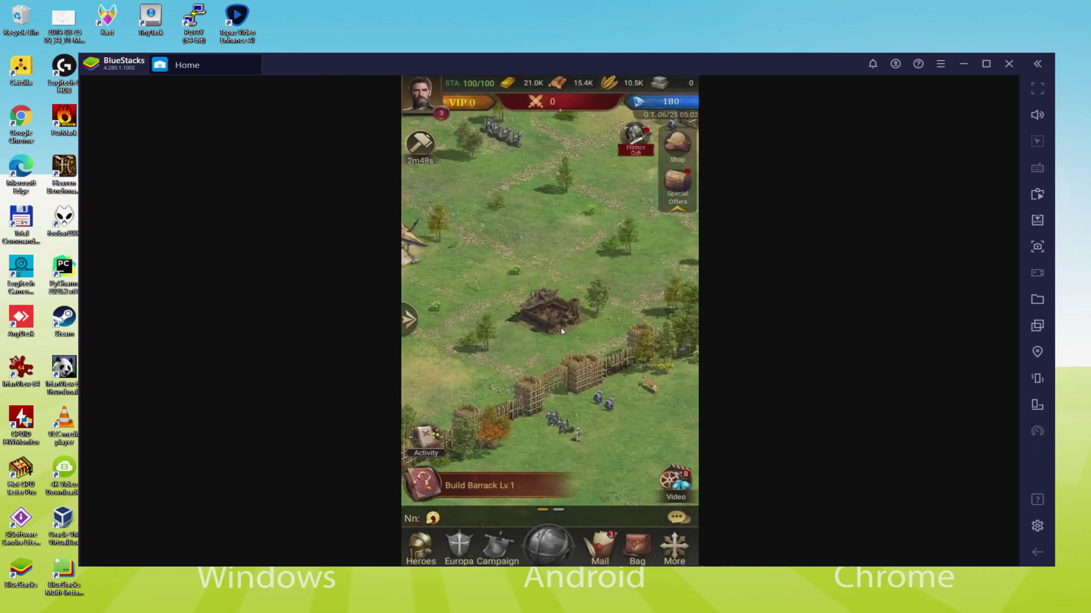
- Finish the goldfield's Lv.2 upgrade with the free speed-up and start building the Lv.1 Barrack on the ruined site
left_click(562, 331)
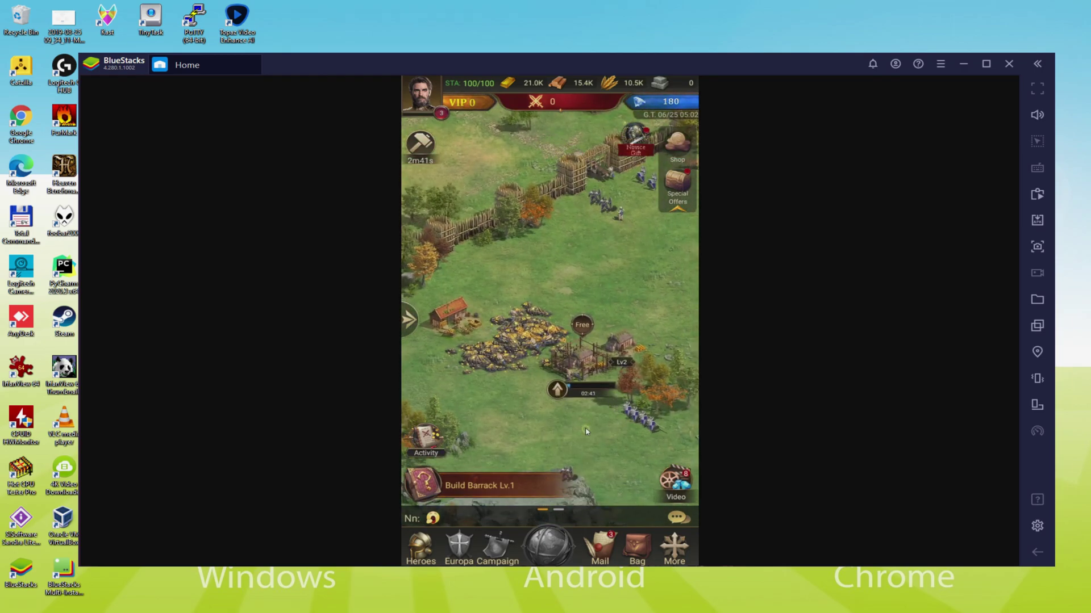
left_click(526, 283)
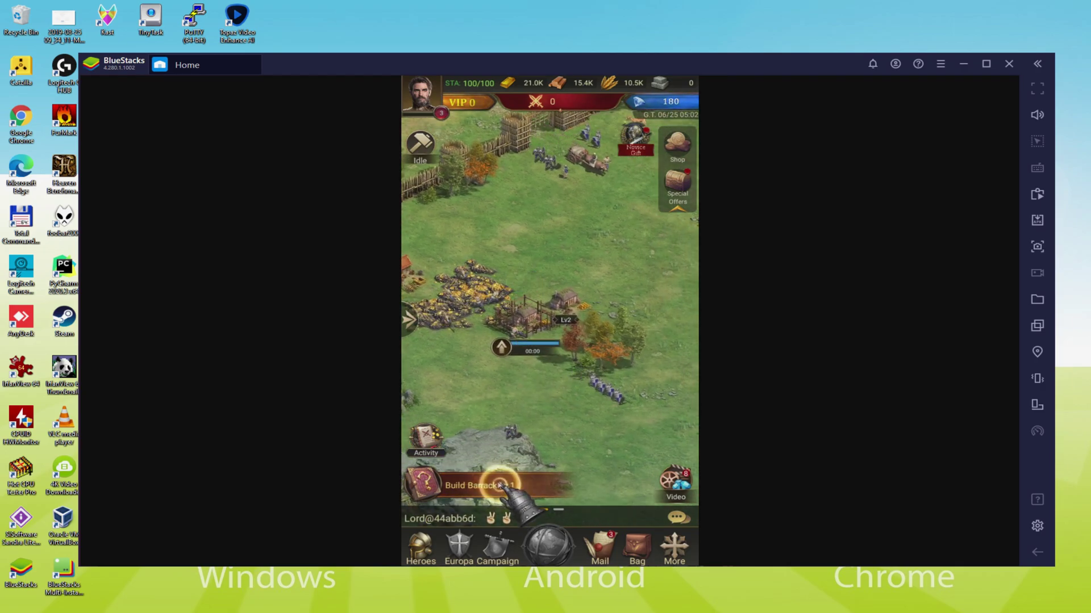
left_click(495, 485)
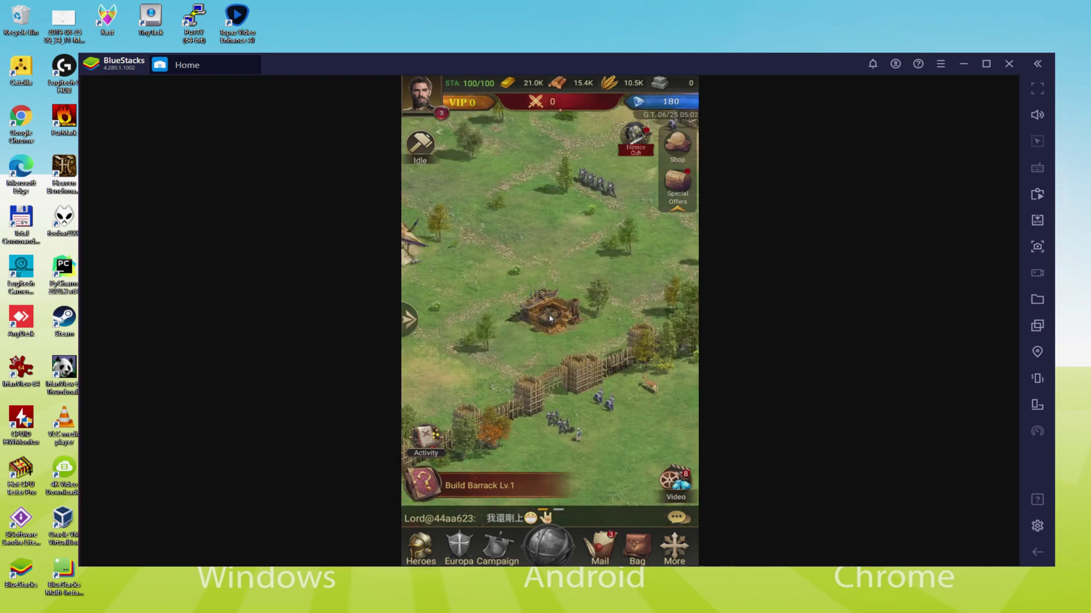
left_click(550, 319)
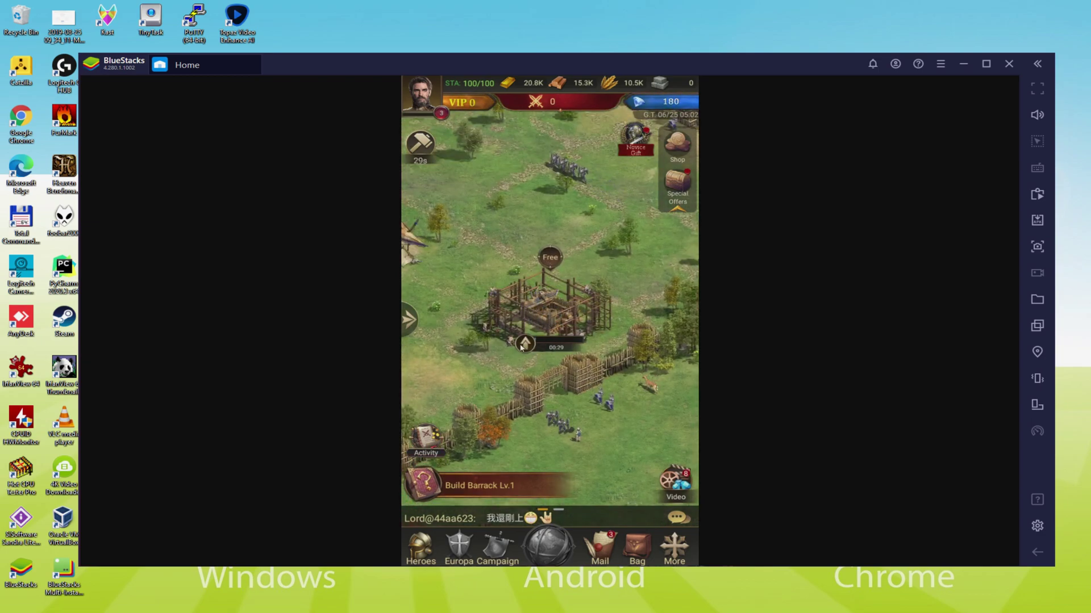
left_click_drag(487, 427, 521, 418)
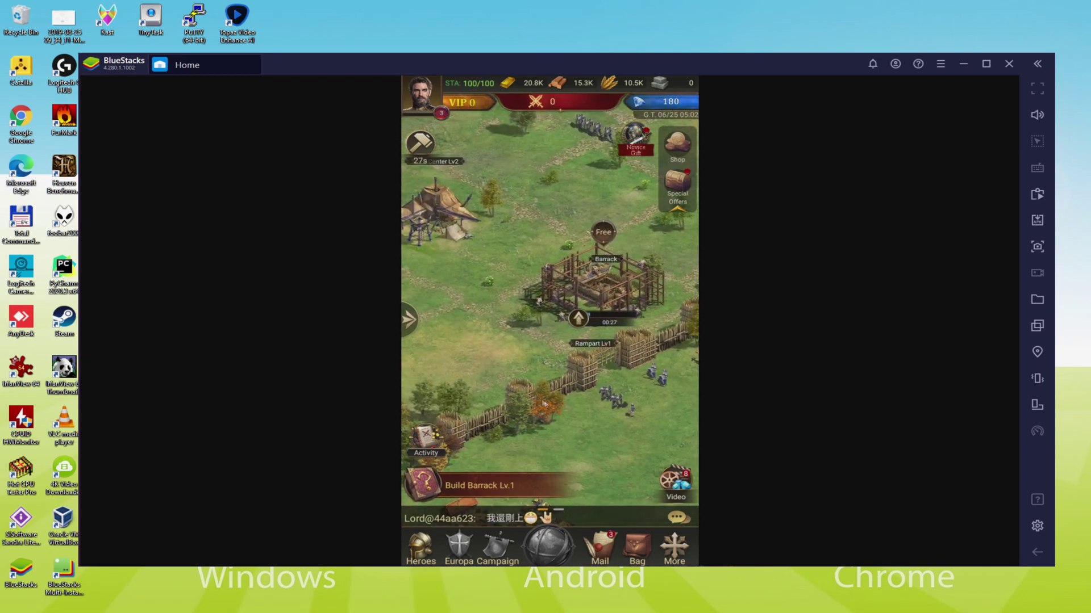
left_click_drag(460, 325, 594, 442)
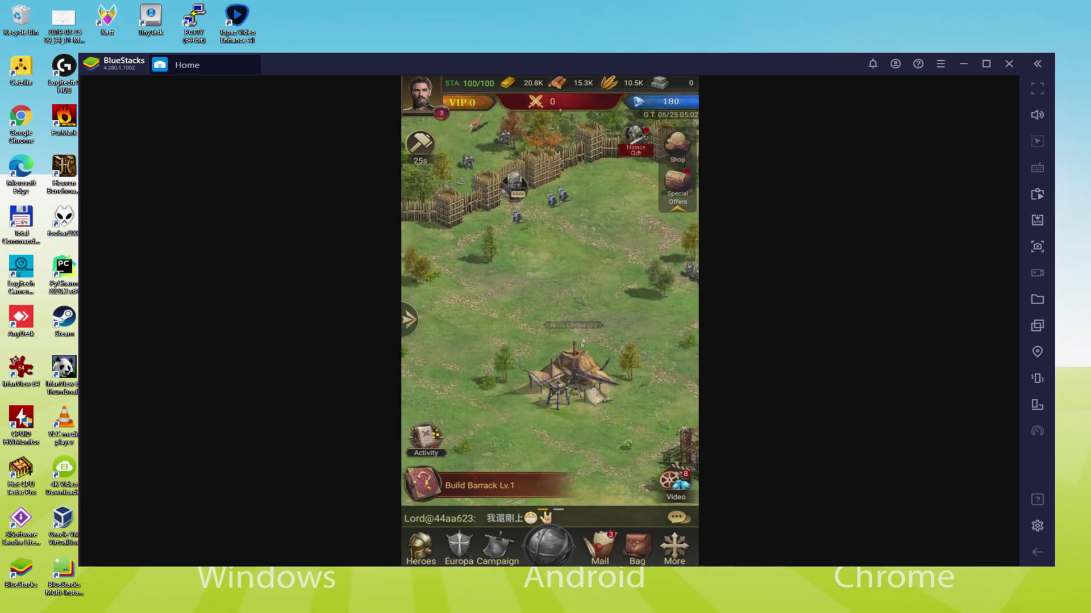
left_click_drag(492, 250, 492, 330)
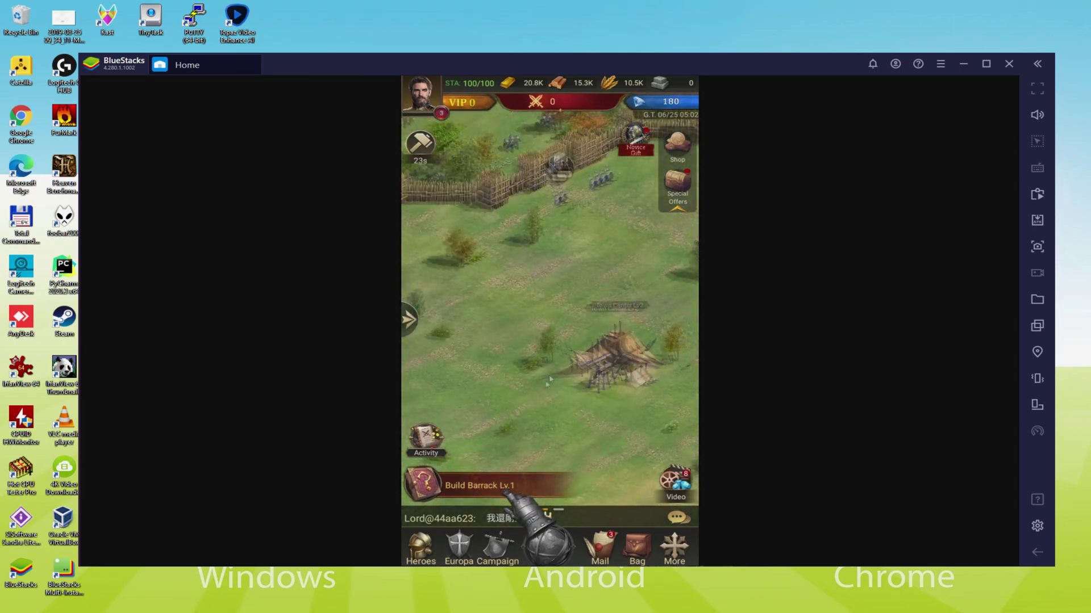